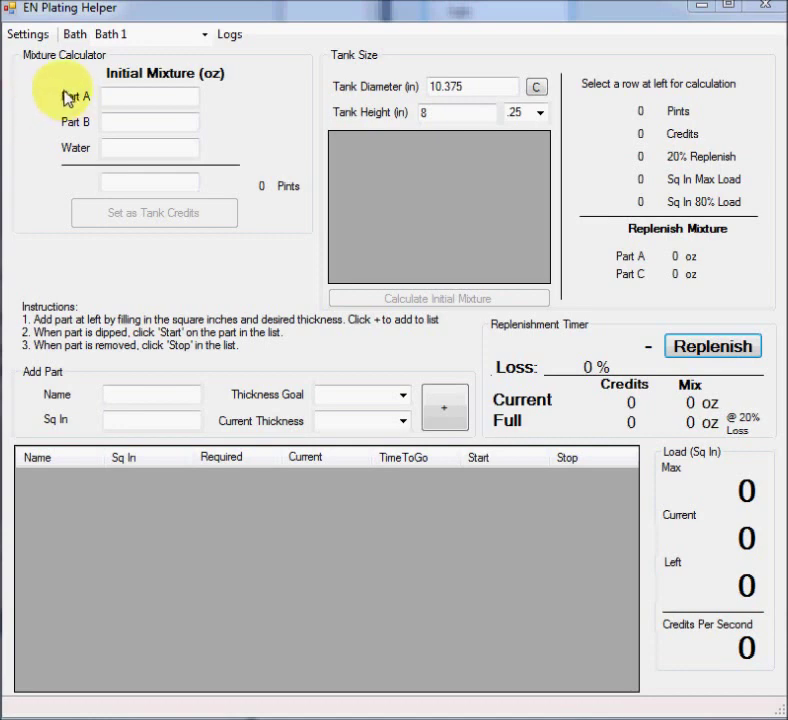
Calculate the initial mixture amounts for a total volume of 60 oz
left_click(120, 96)
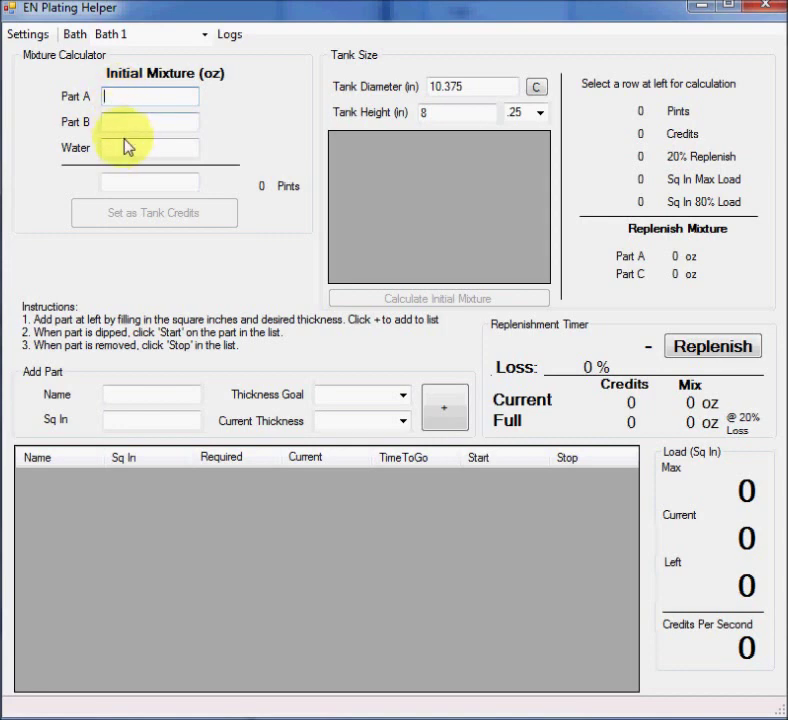
left_click(131, 185)
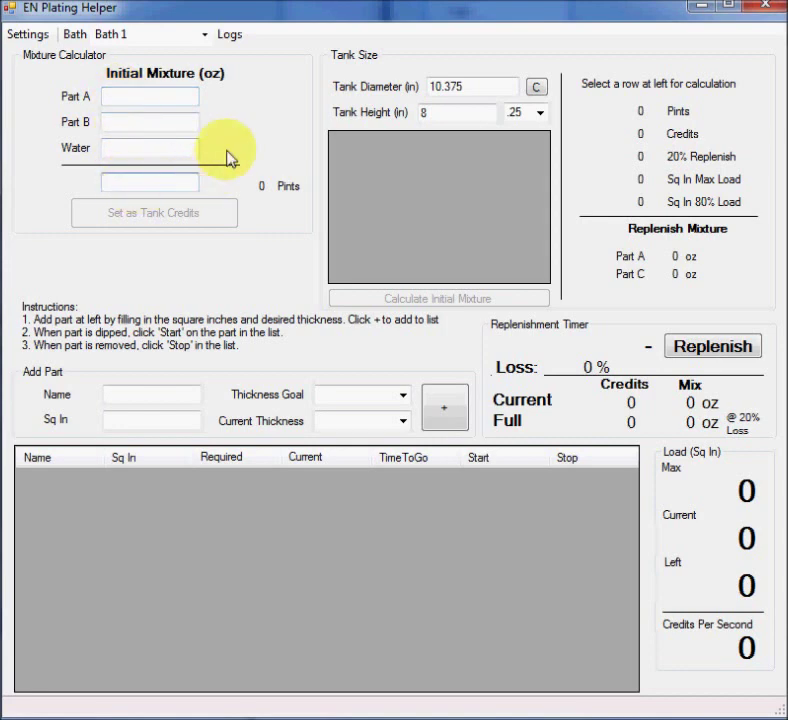
type("60")
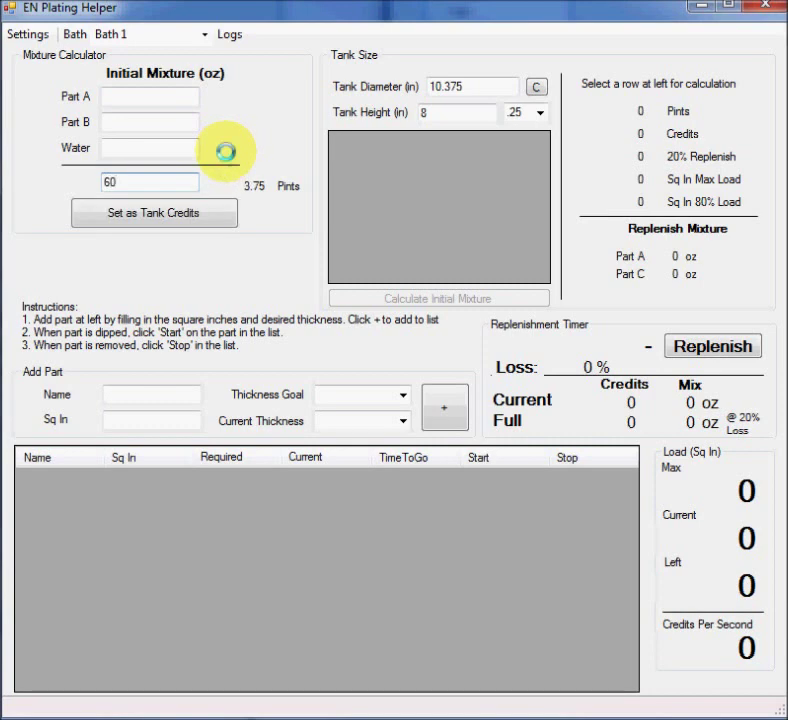
key("Tab")
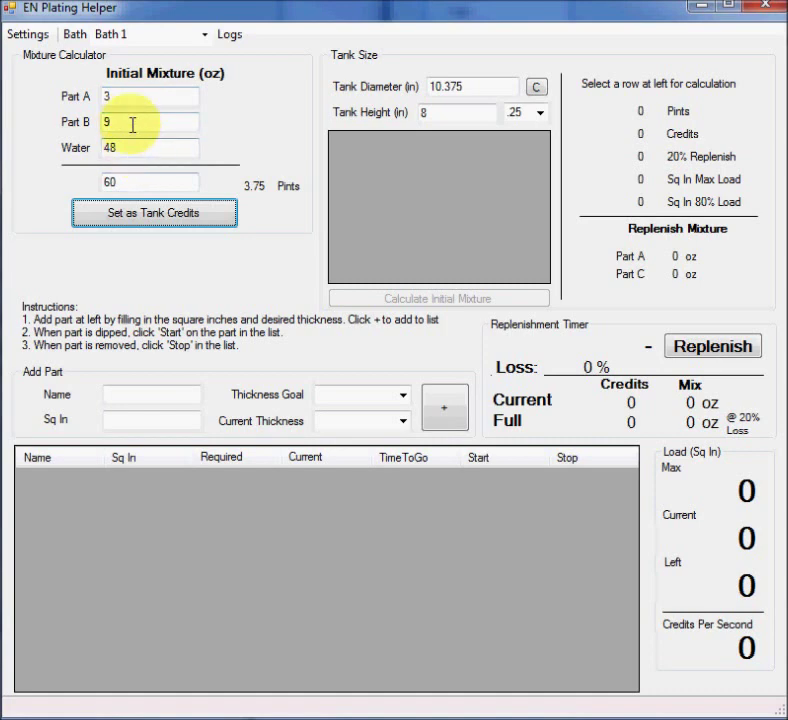
Recalculate the initial mixture with Part B set to 10 oz
left_click(135, 120)
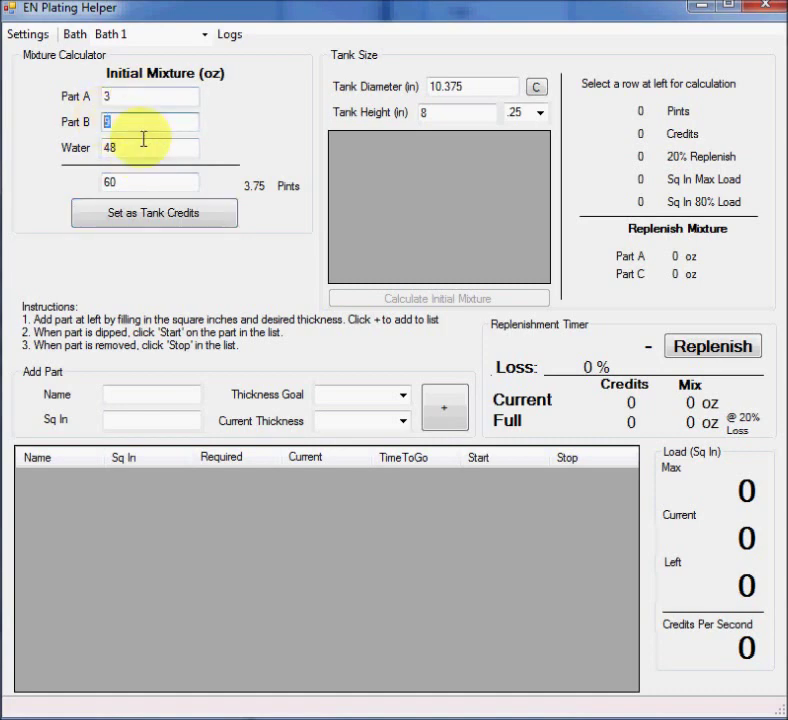
key("BackSpace")
type("10")
key("Tab")
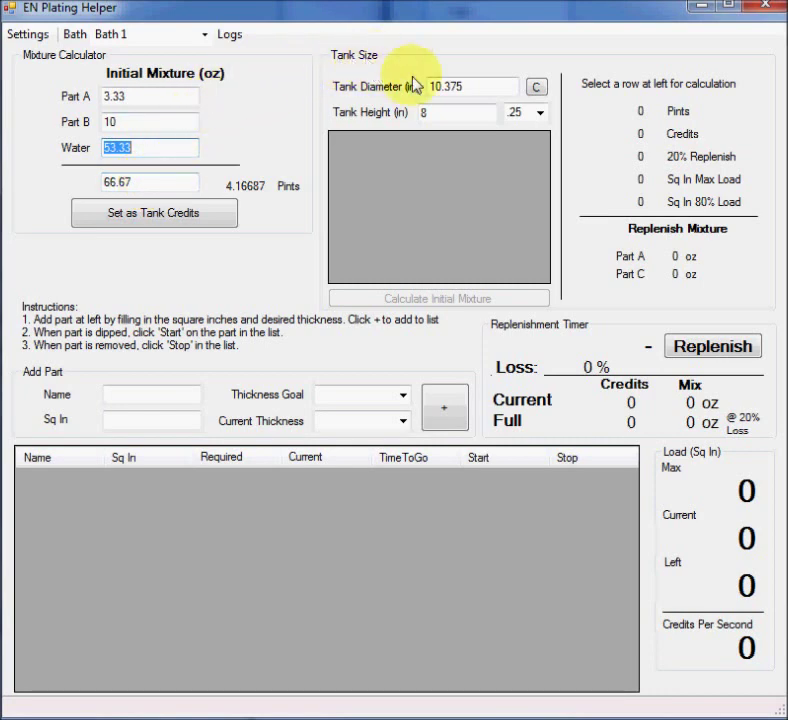
Calculate the tank volume table for the entered diameter and height in .25 in increments, and select the 4 in row
left_click(467, 88)
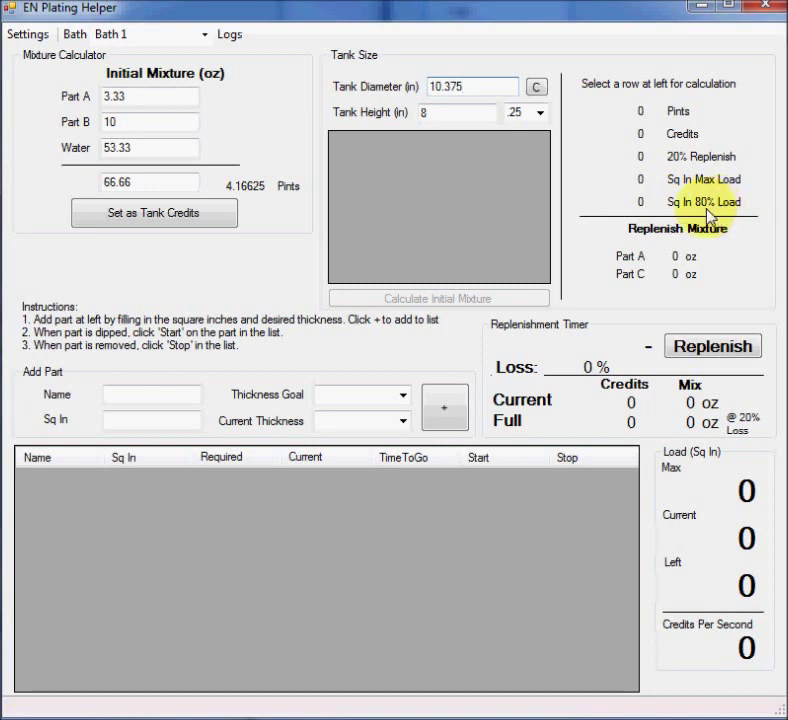
left_click(438, 114)
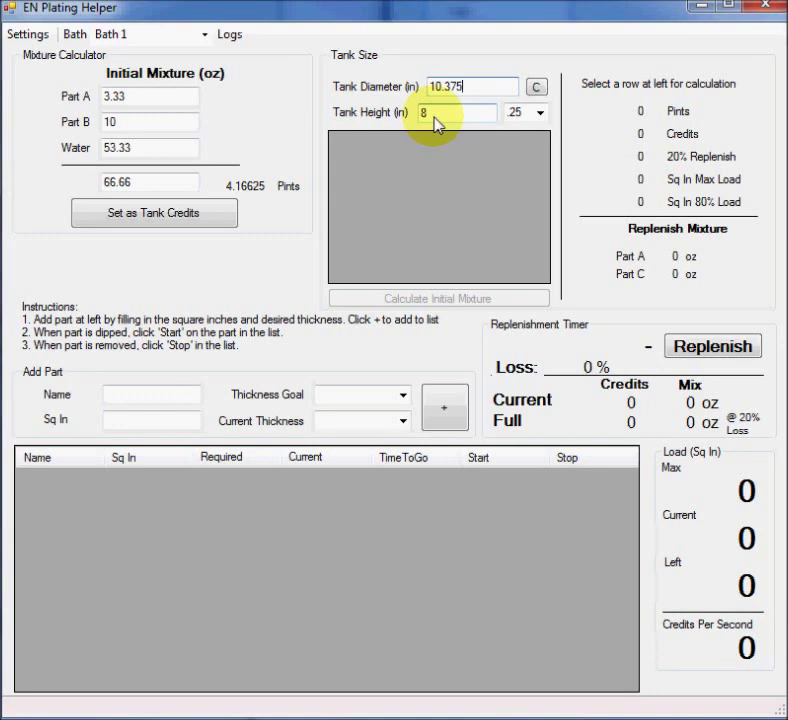
left_click(537, 87)
left_click_drag(546, 160, 543, 208)
left_click(355, 229)
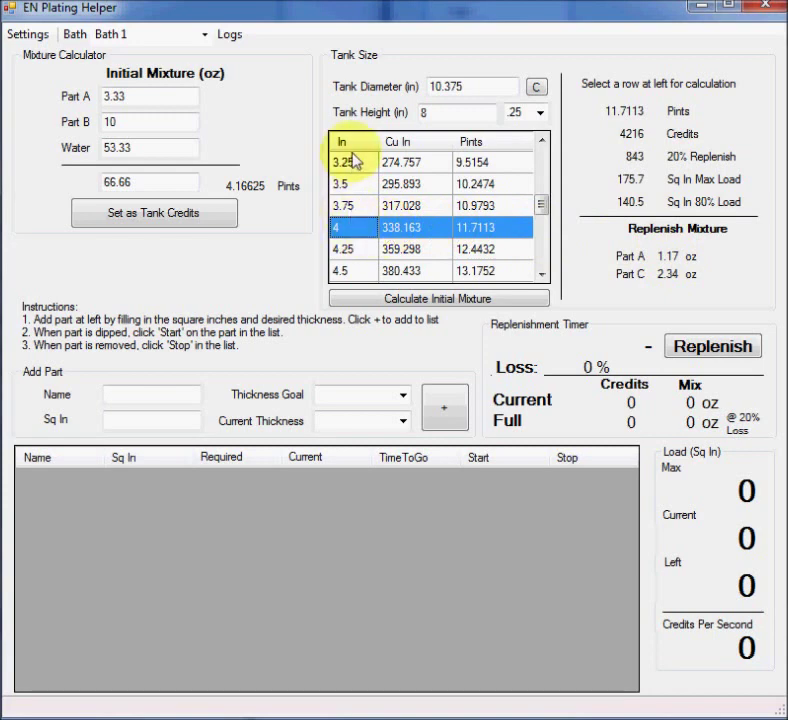
left_click(541, 113)
left_click(541, 113)
left_click(527, 143)
left_click(357, 228)
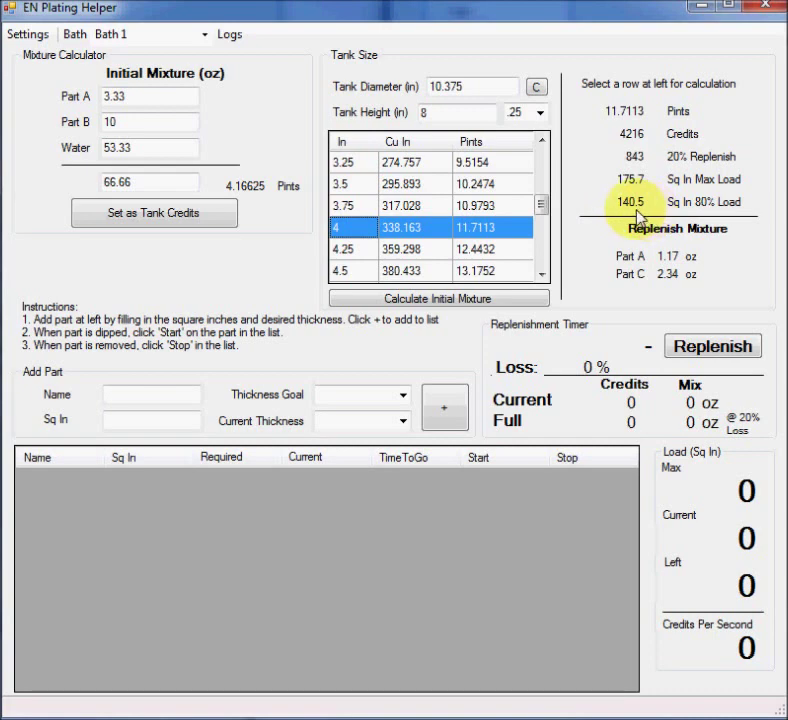
Compare the volume, credit, load and replenish figures for fill heights from 4.25 to 5.5 in
left_click(366, 250)
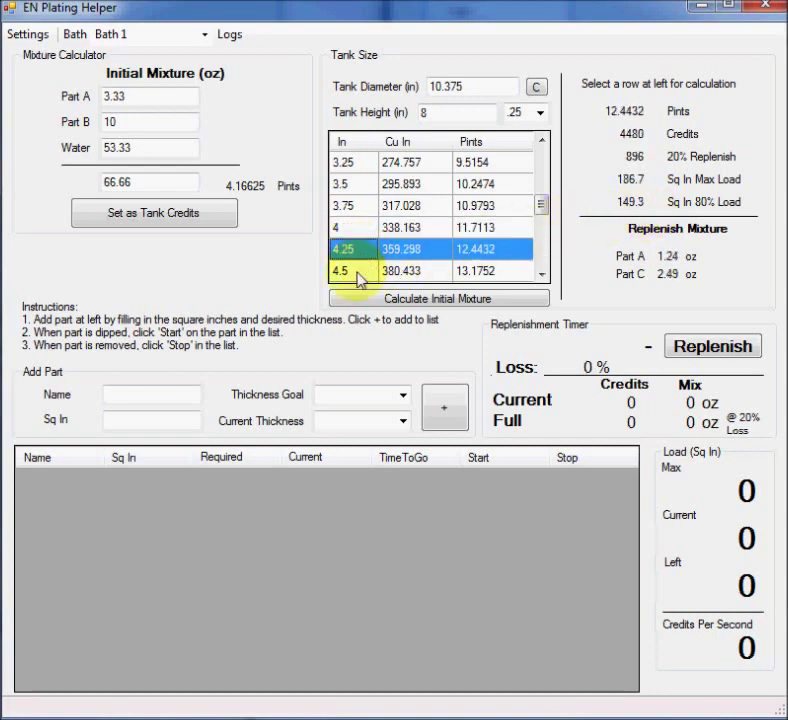
left_click(362, 270)
scroll(364, 264, "down", 1)
left_click(361, 231)
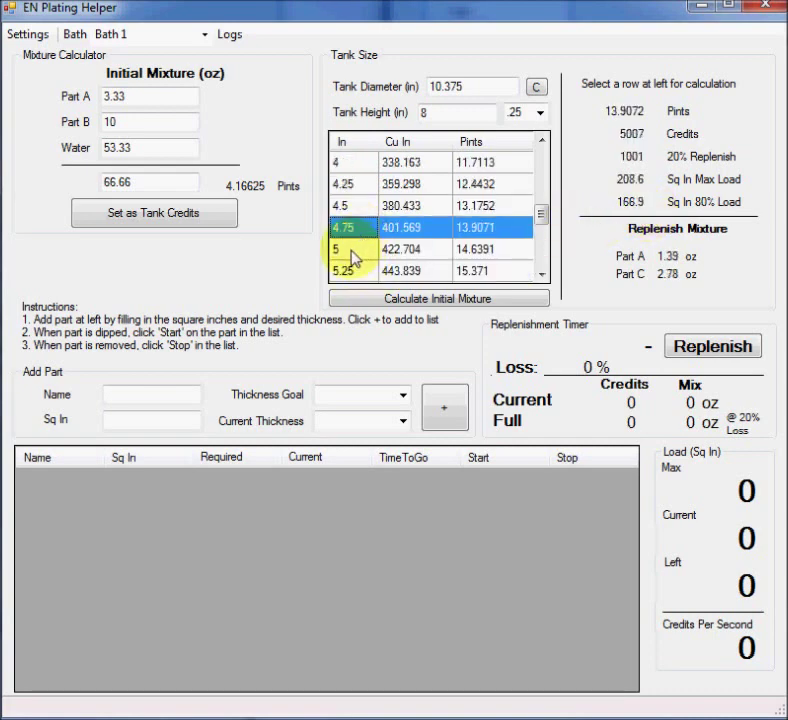
left_click(348, 254)
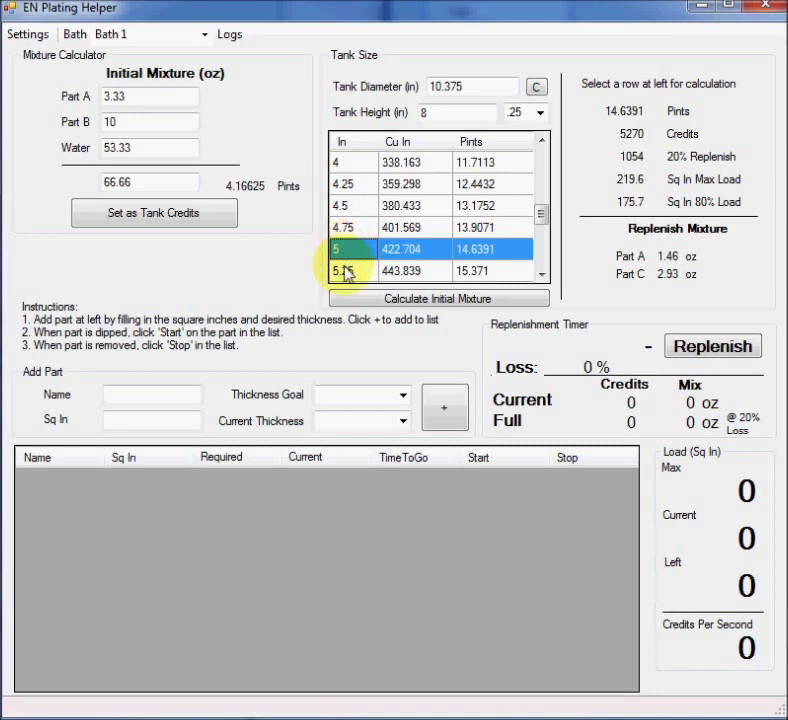
left_click(348, 269)
scroll(348, 268, "down", 1)
left_click(352, 232)
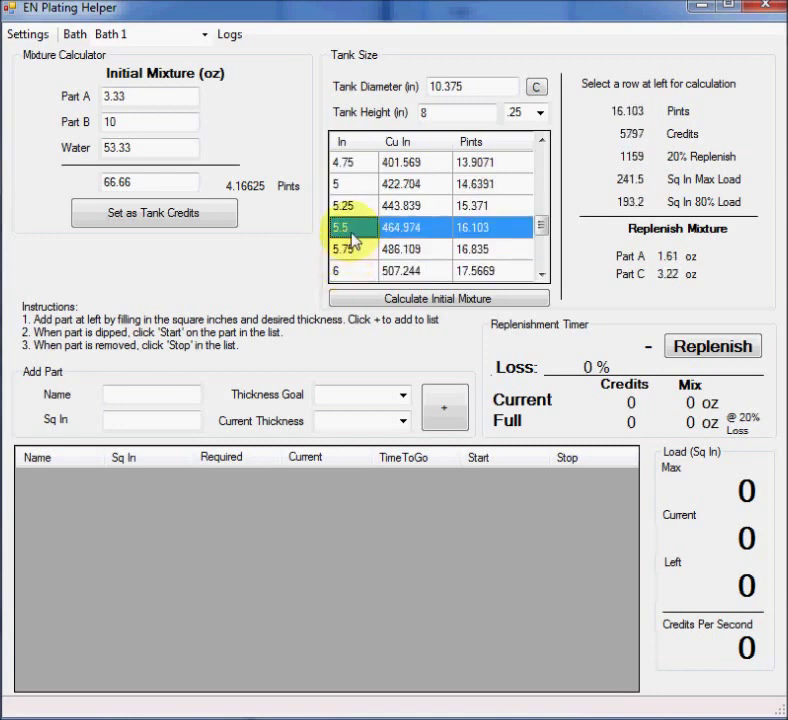
Calculate the initial mixture for the 5 in fill height and set it as the tank credits
scroll(352, 236, "up", 1)
left_click(350, 248)
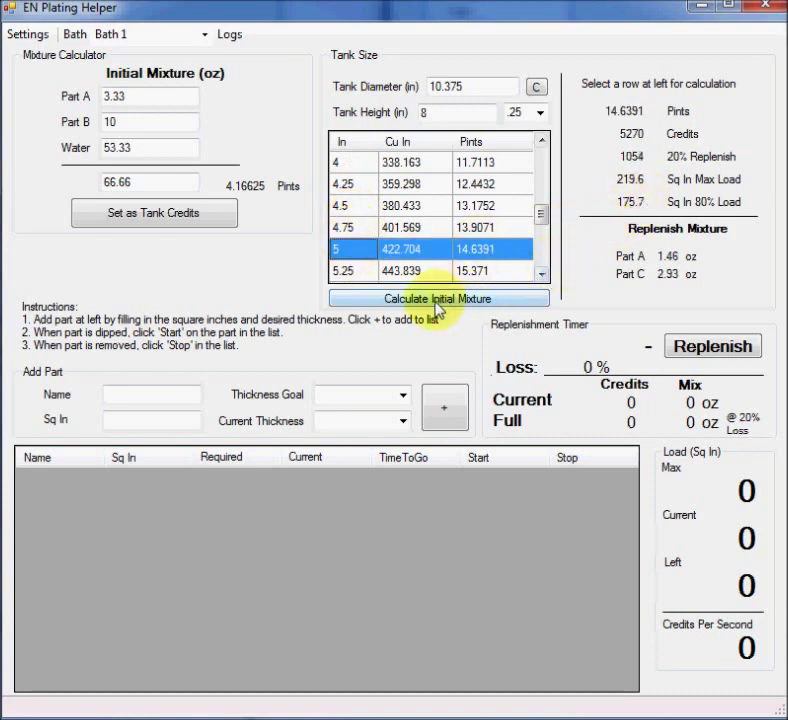
left_click(474, 298)
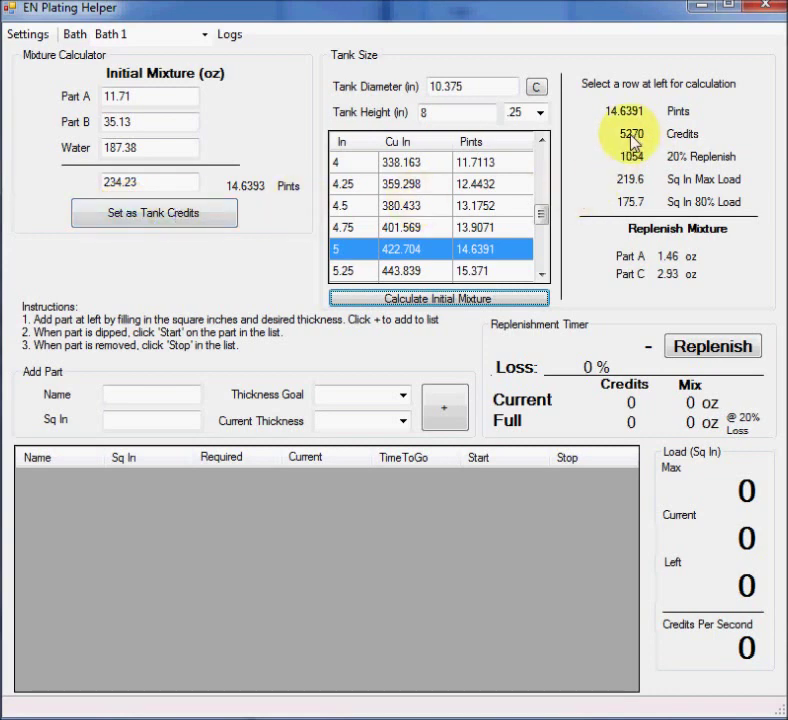
left_click(139, 222)
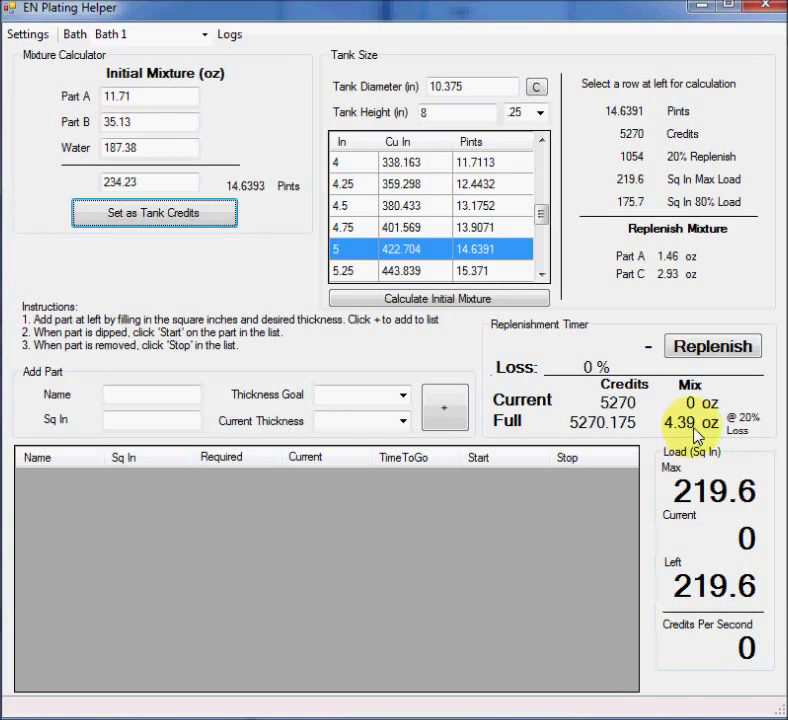
Add a part named 1911 Slide with 45.5 sq in and a thickness goal of .00050
left_click(196, 402)
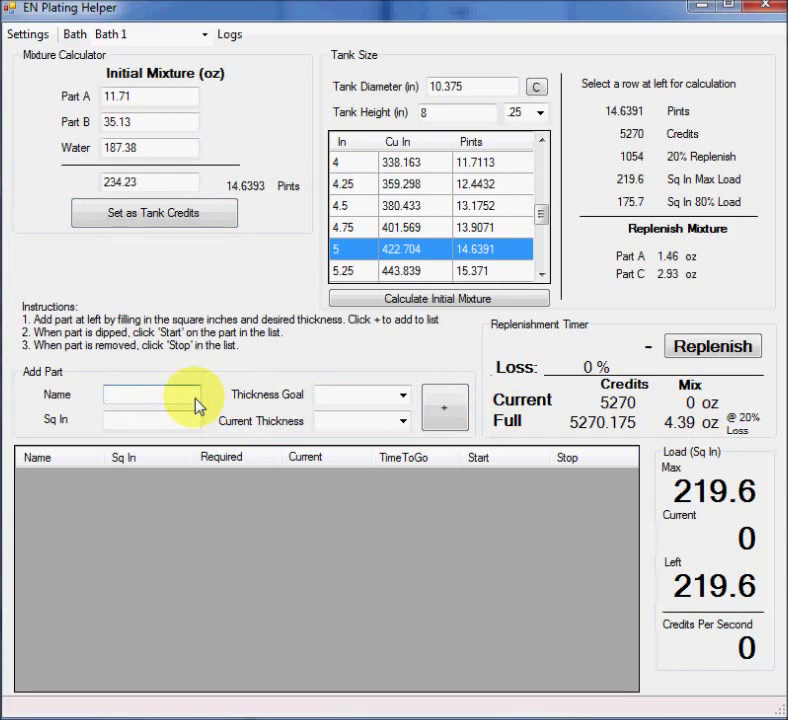
type("1911 Slide")
key("Tab")
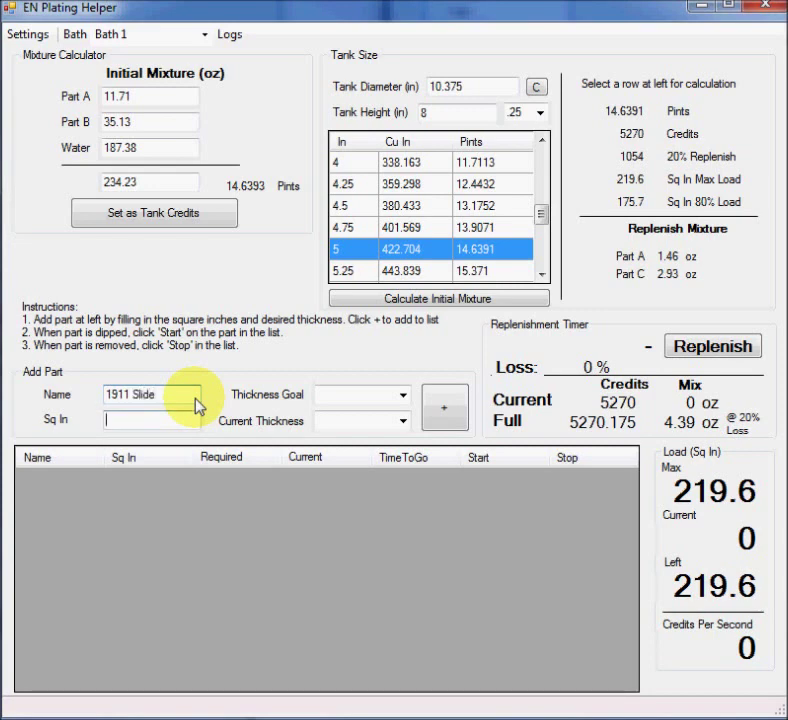
type("45.5")
key("Tab")
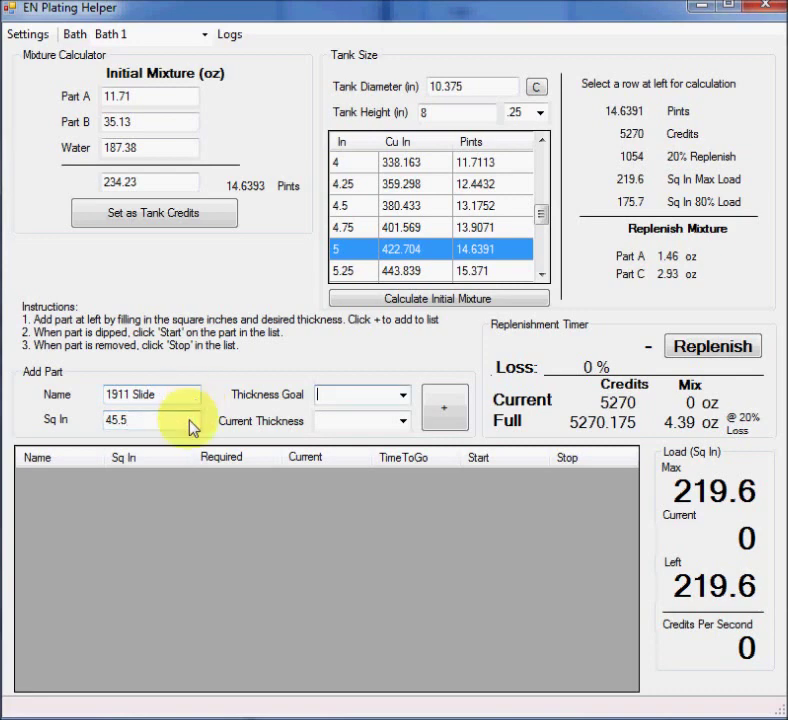
left_click(403, 396)
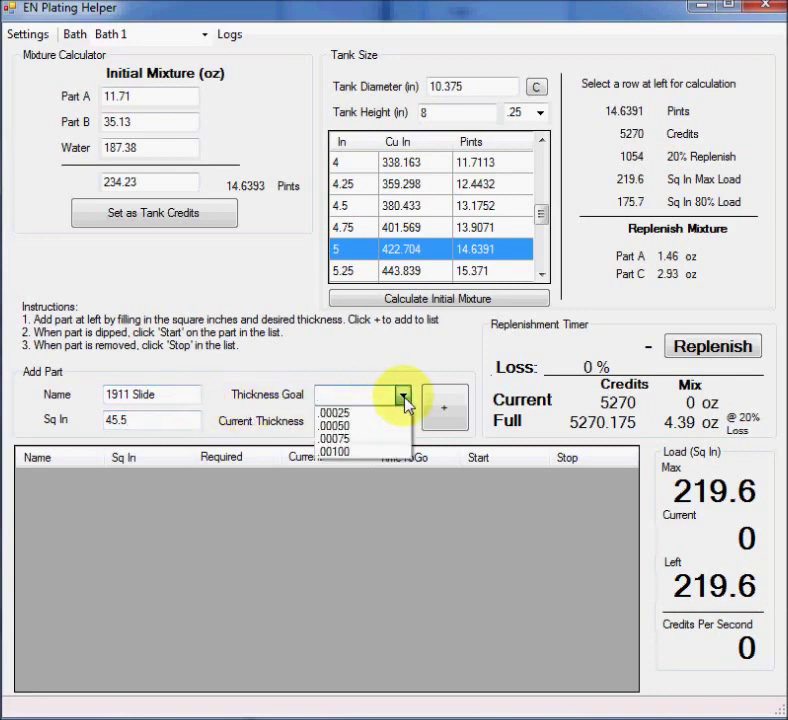
left_click(354, 427)
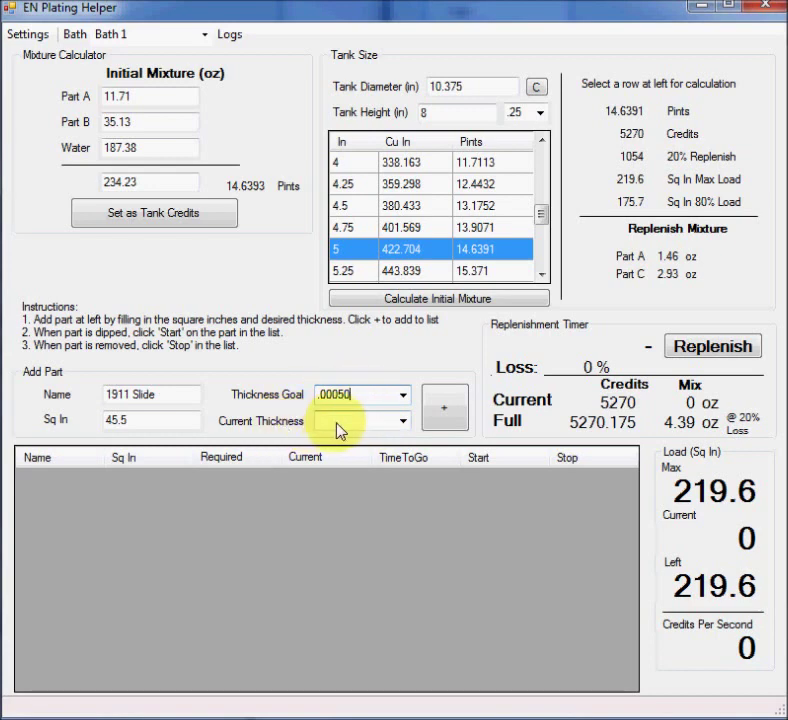
left_click(450, 415)
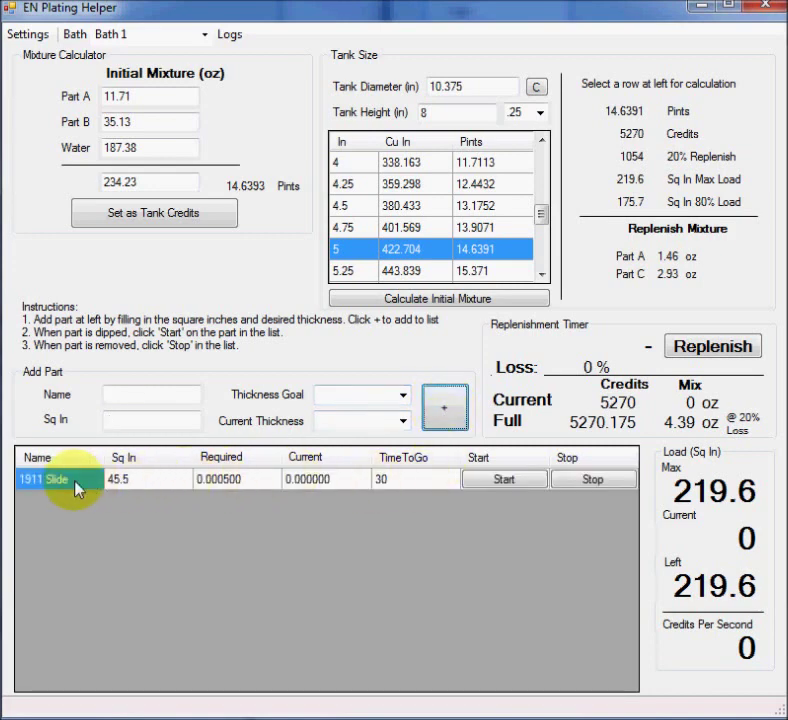
Add a part named 1911 Frame with 58 sq in and a thickness goal of .00050
left_click(140, 398)
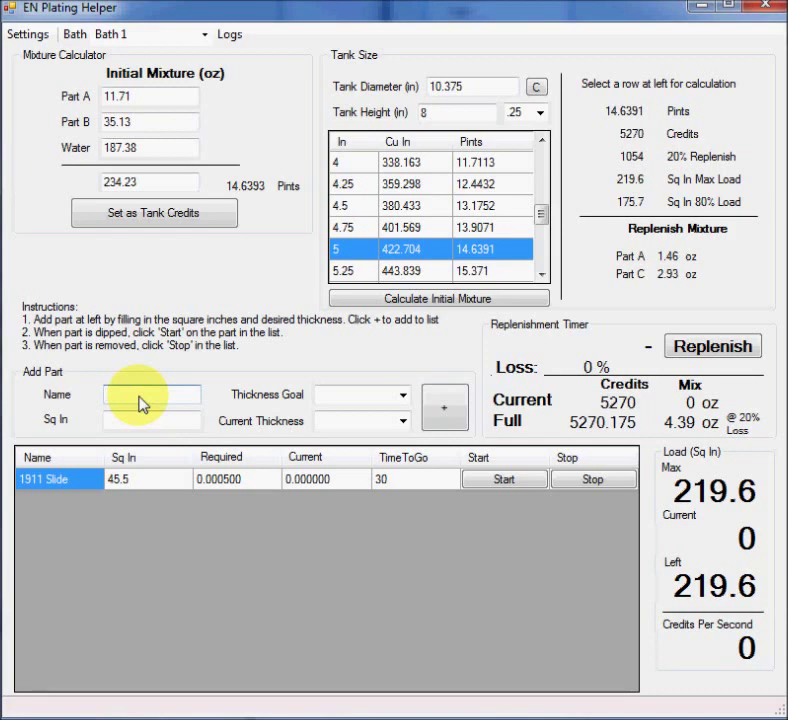
type("1911 Frame")
key("Tab")
type("58")
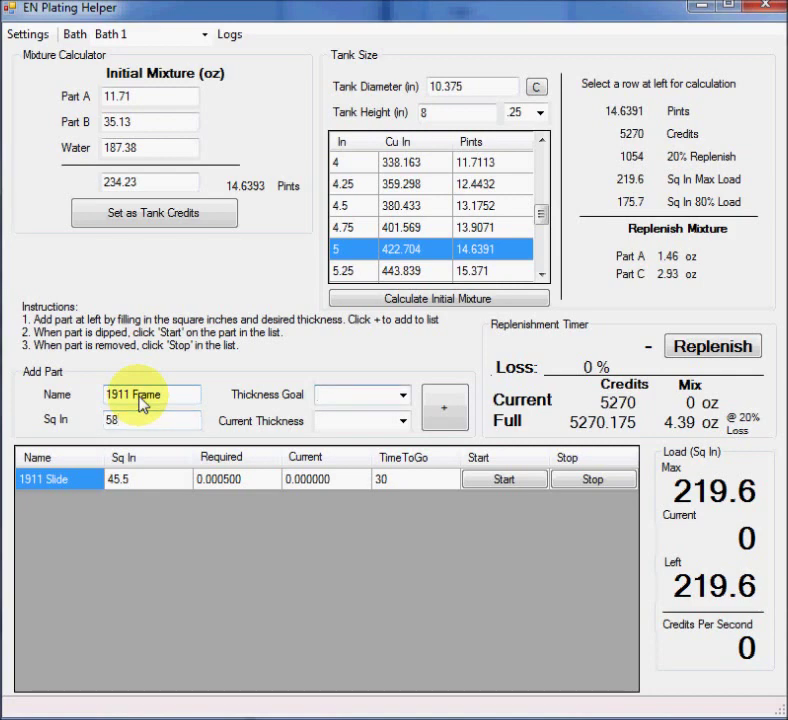
left_click(404, 395)
left_click(355, 427)
left_click(446, 412)
Add a part named Misc with 15 sq in and a thickness goal of .00050
type("Misc")
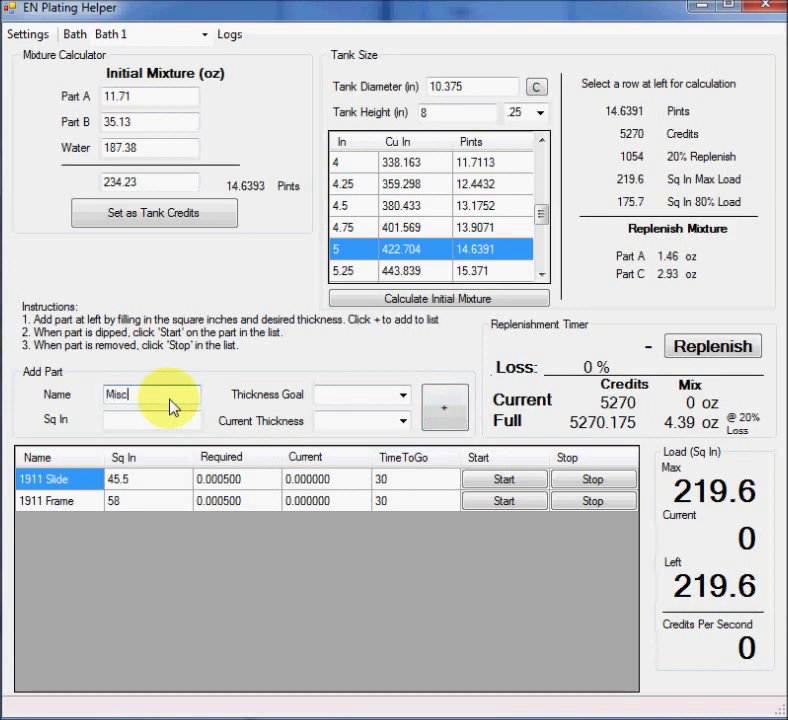
key("Tab")
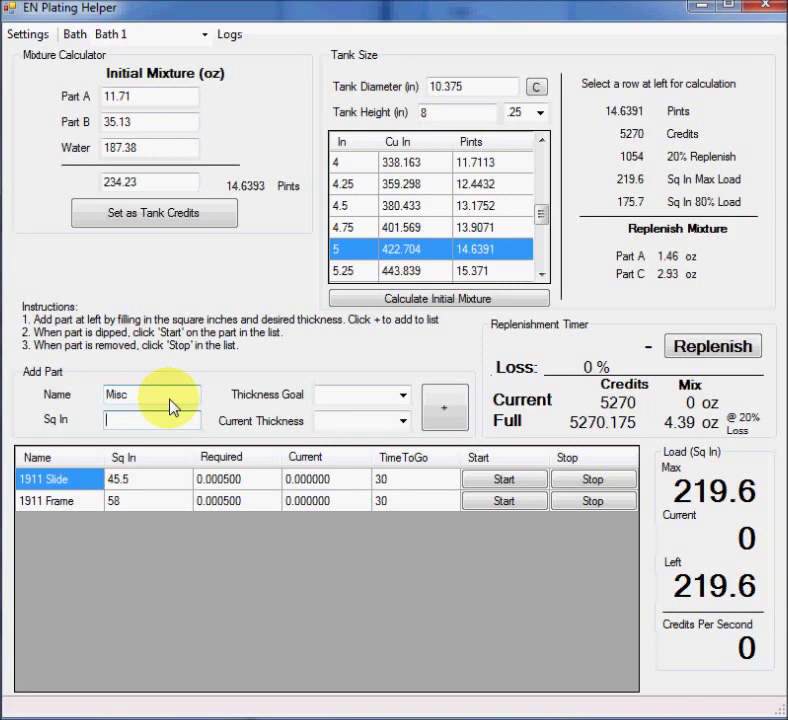
type("15")
key("Tab")
left_click(402, 396)
left_click(362, 417)
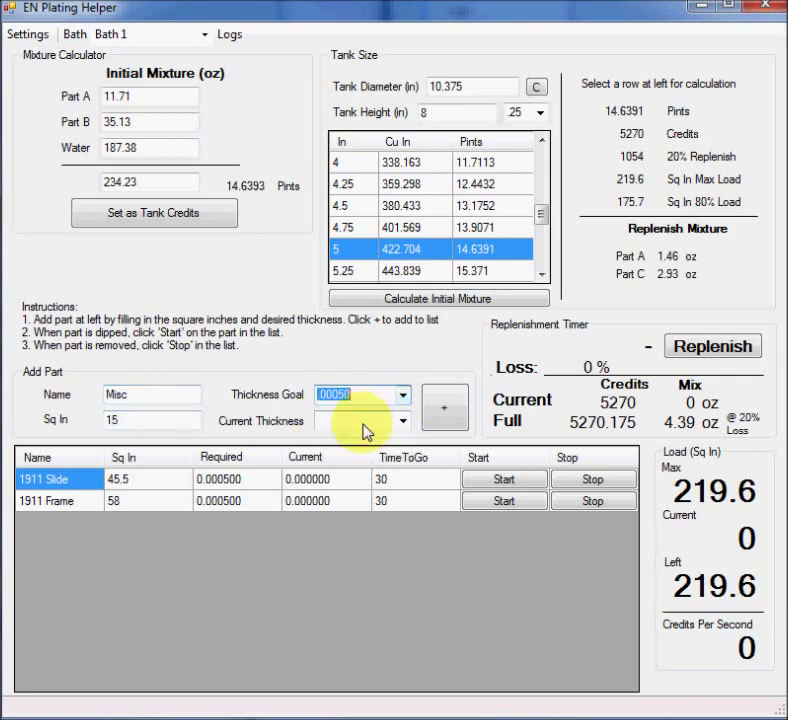
left_click(447, 411)
Add a part named Mauser with 28 sq in and a thickness goal of .00075
left_click(162, 395)
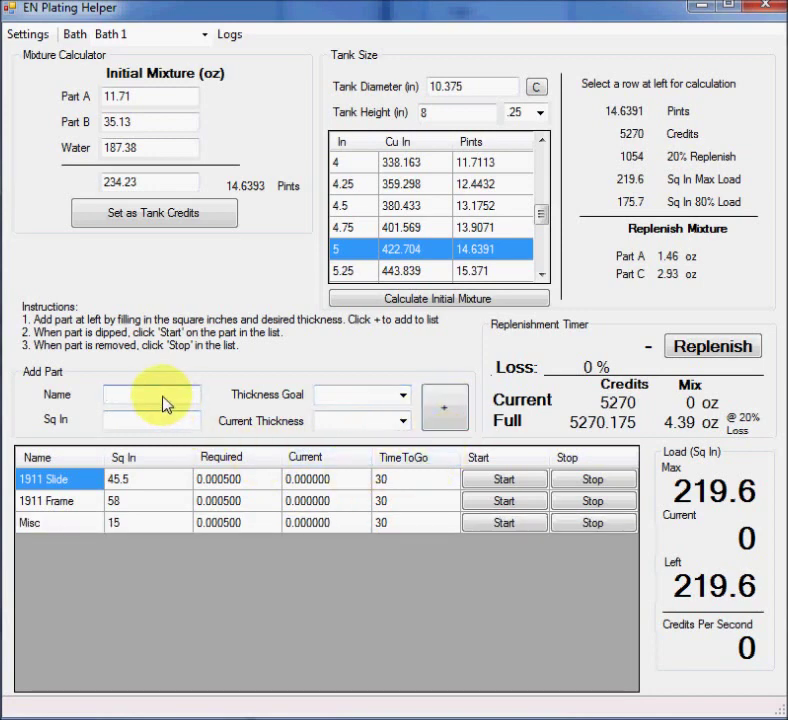
type("Mauser")
key("Tab")
type("28")
key("Tab")
left_click(403, 395)
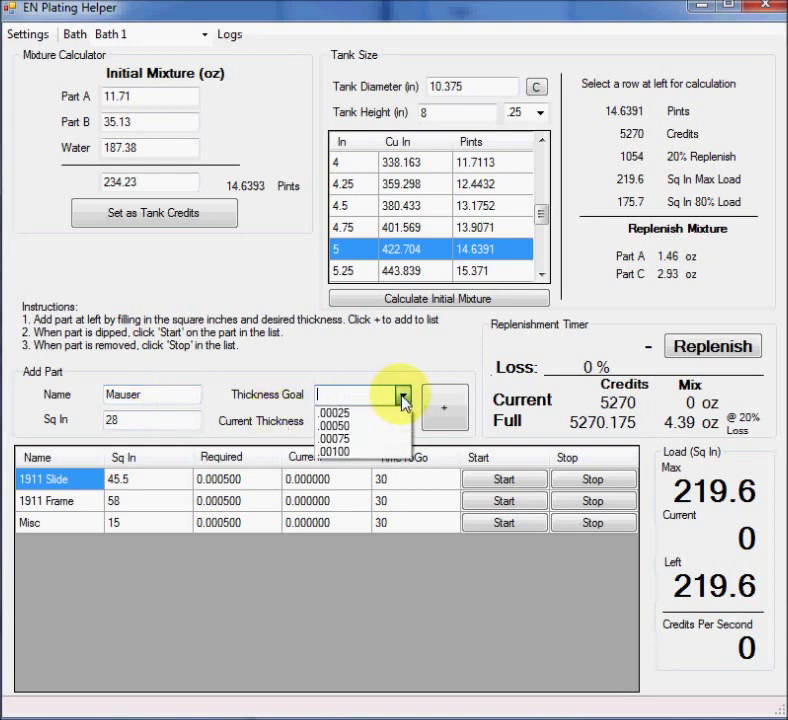
left_click(337, 439)
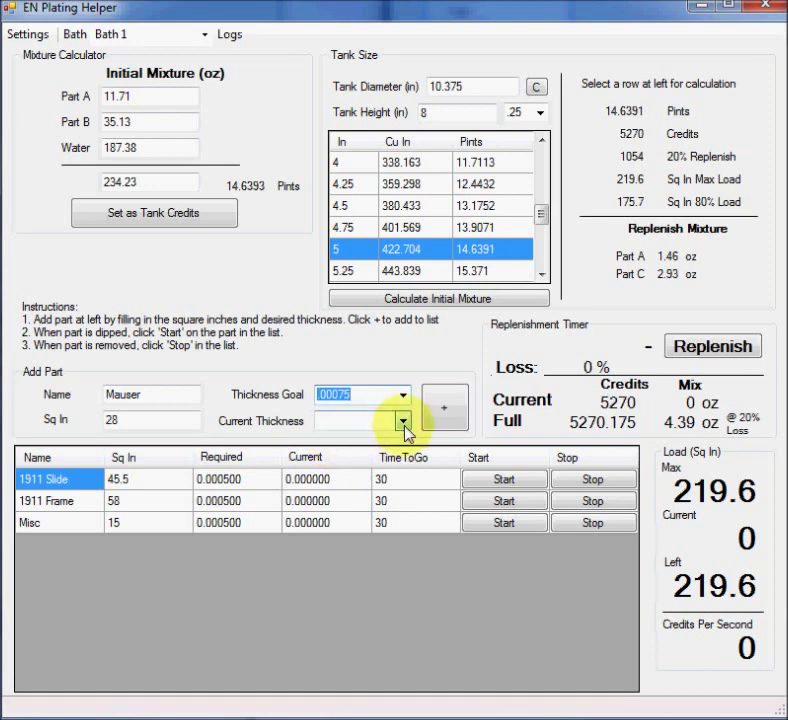
left_click(447, 420)
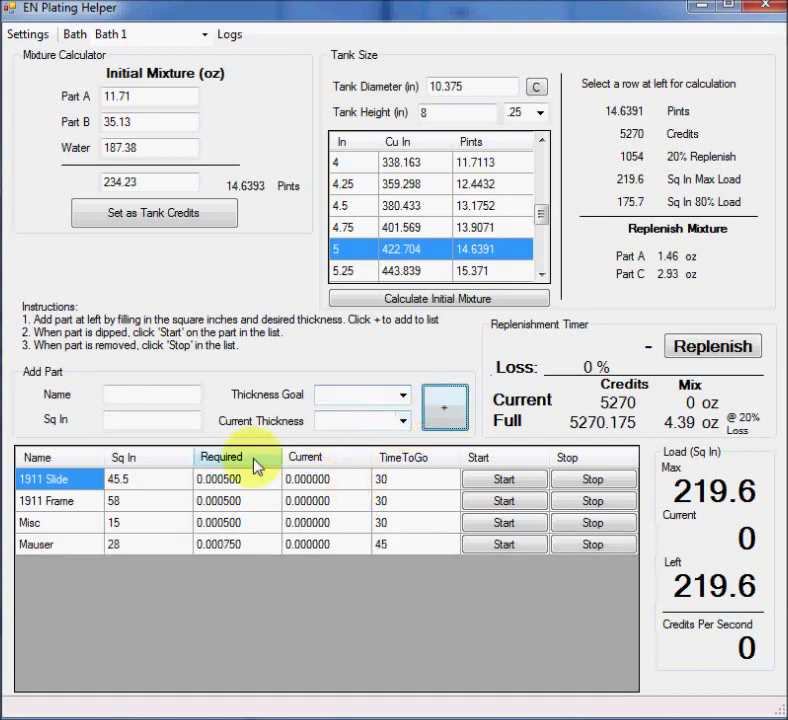
Add a part named Nickel 1911 Slide with 45.5 sq in, a thickness goal of .00050 and a current thickness of .00025
left_click(150, 395)
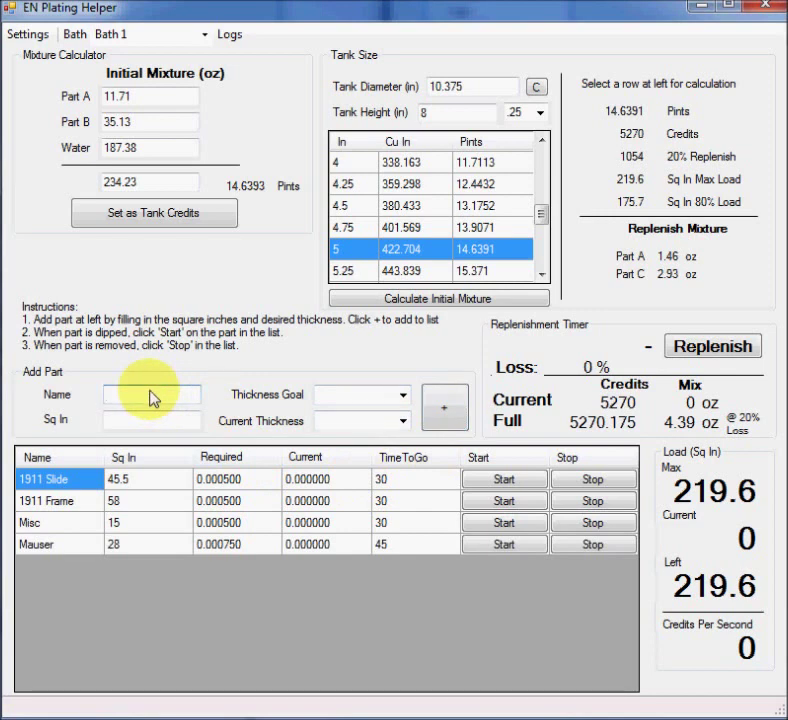
type("Nickel 1911 Slide")
key("Tab")
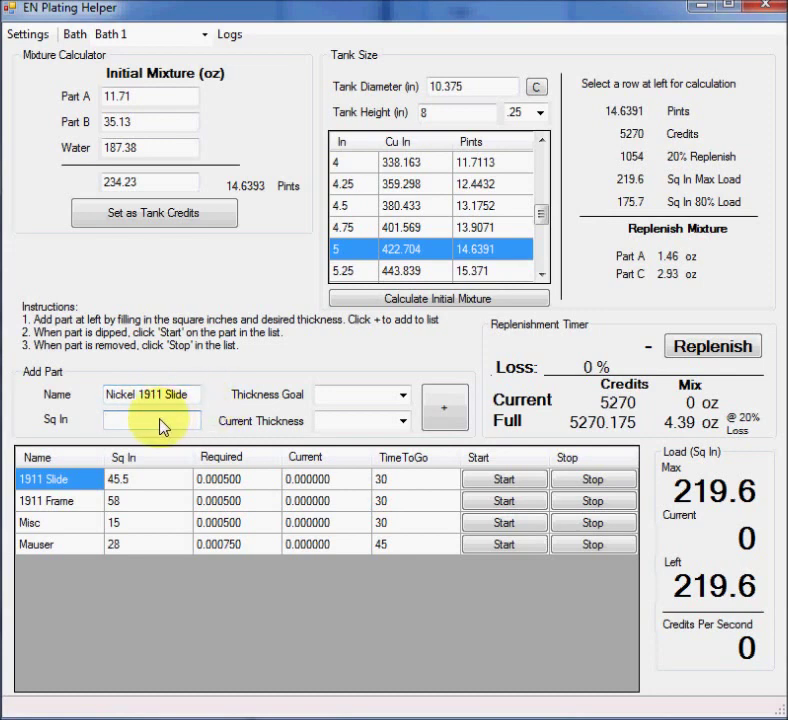
type("45.5")
left_click(402, 396)
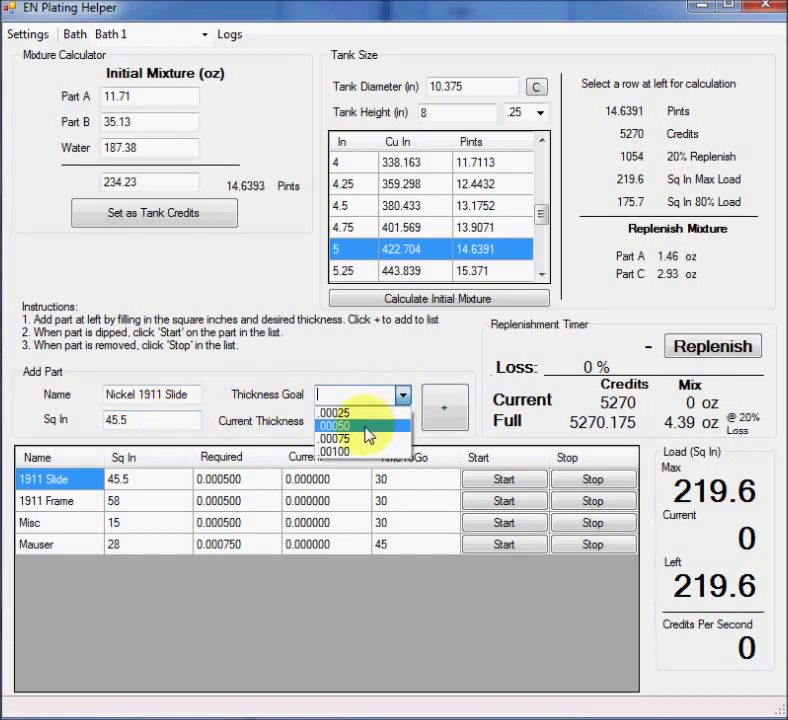
left_click(366, 426)
left_click(403, 421)
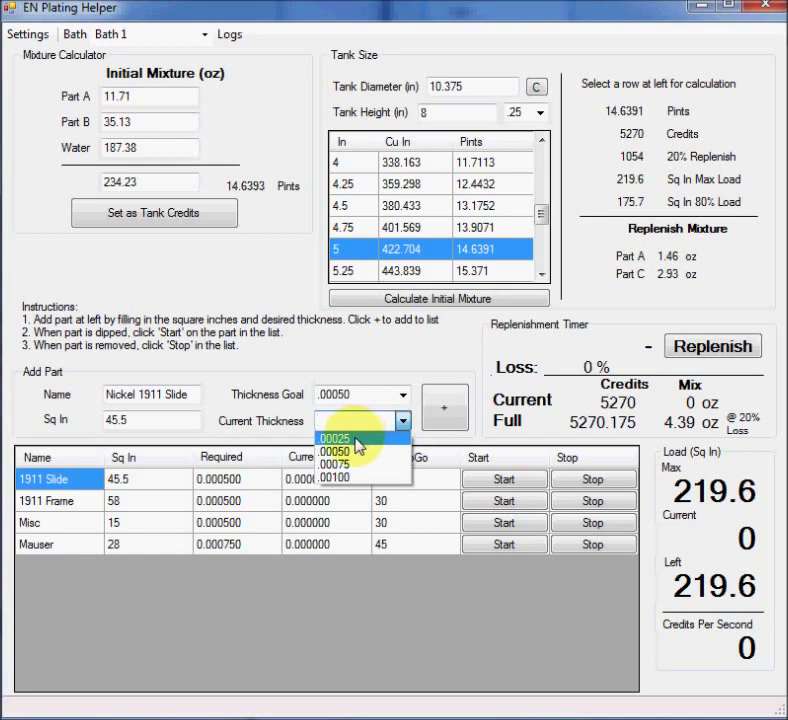
left_click(360, 440)
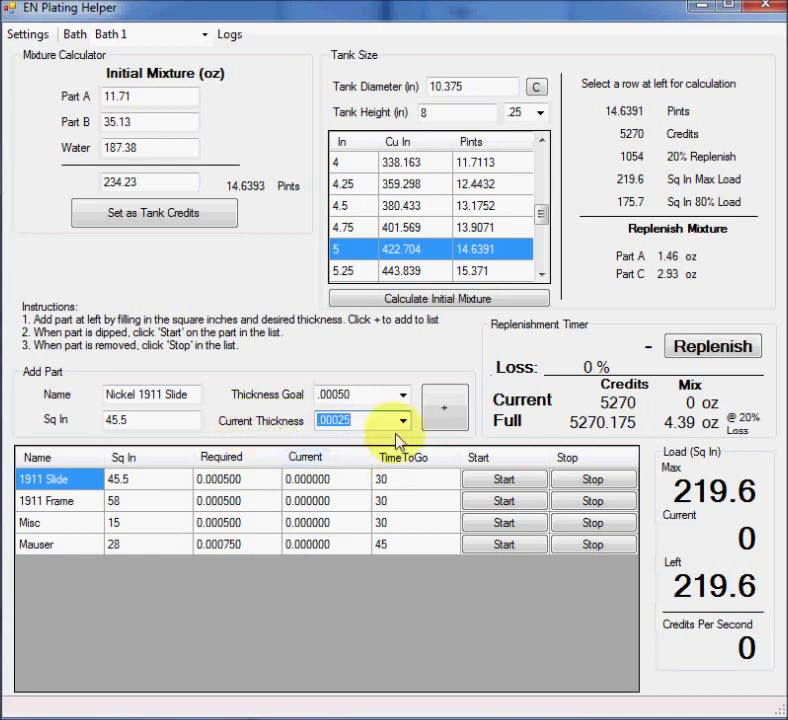
left_click(447, 412)
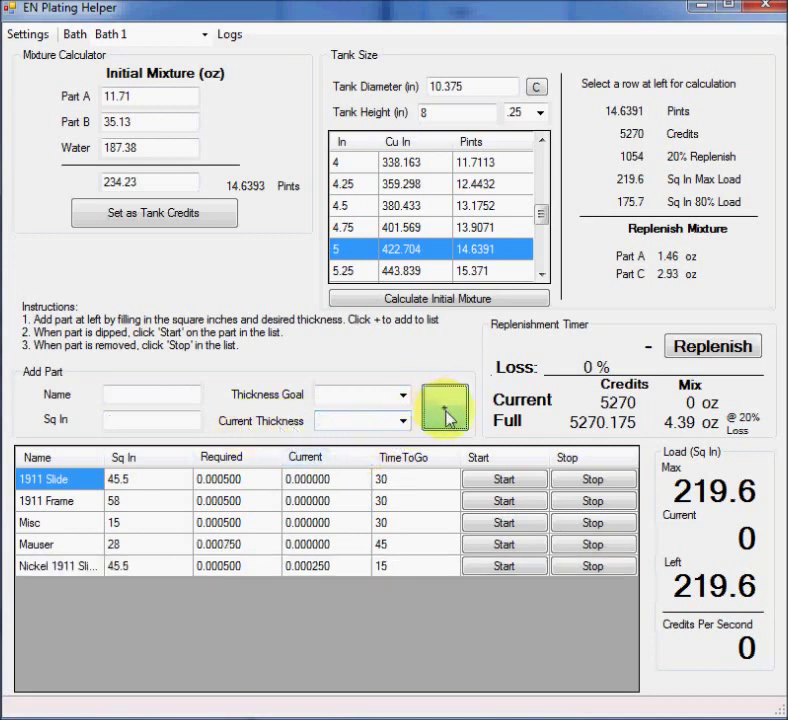
Compare the remaining plating time of Nickel 1911 Slide with that of 1911 Slide, and check its current thickness
left_click(63, 567)
left_click(418, 568)
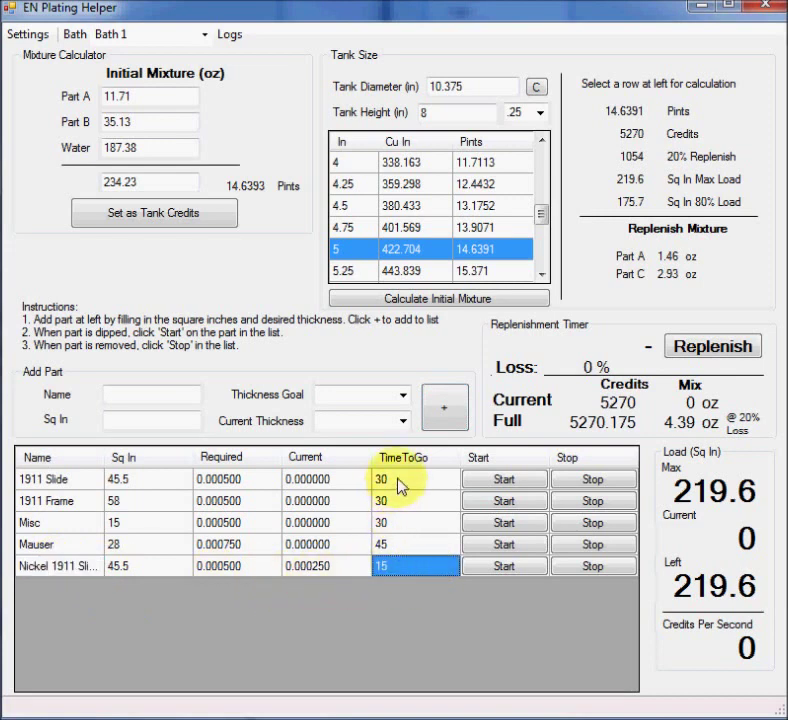
left_click(401, 485)
left_click(403, 565)
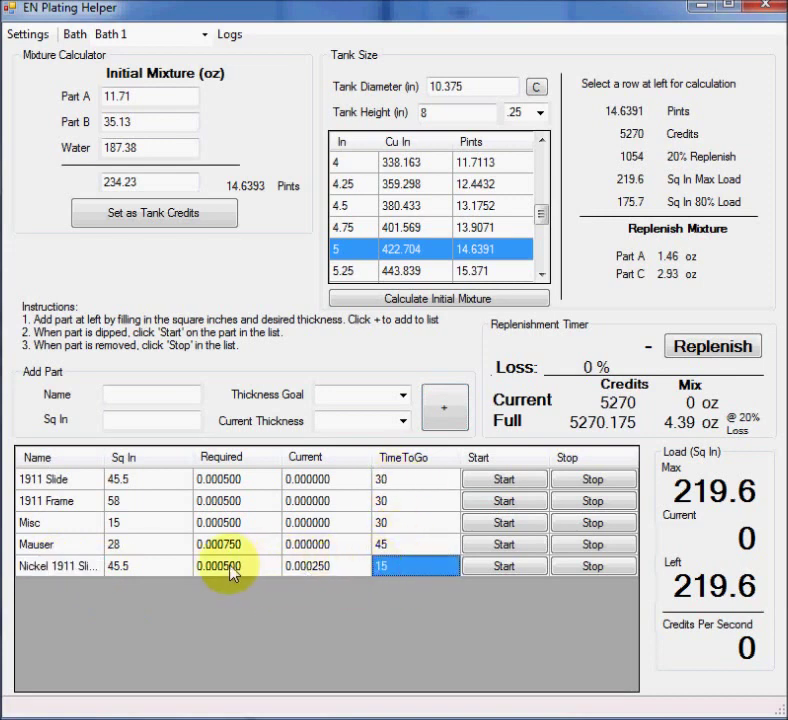
left_click(318, 567)
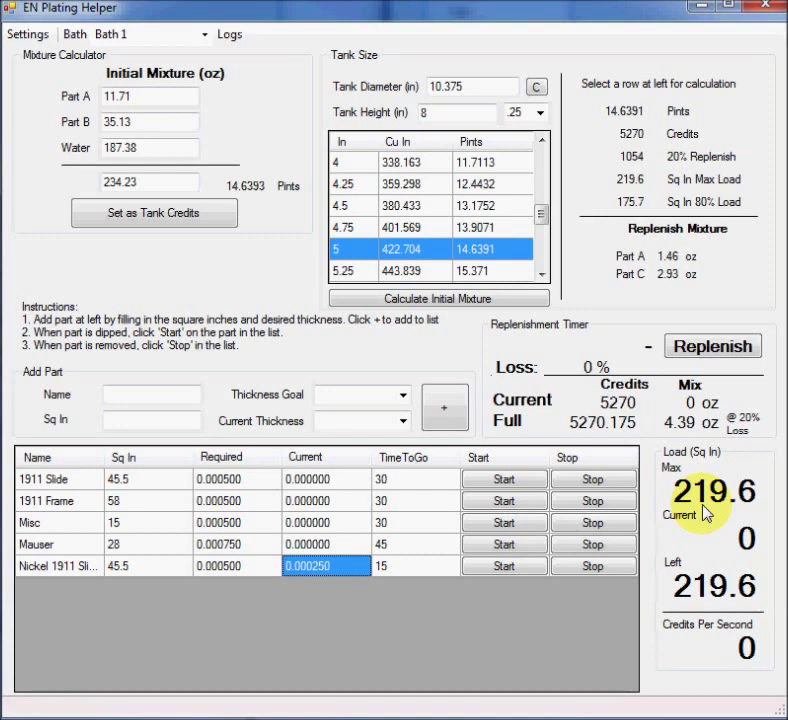
Start the plating timers for the 1911 Slide, 1911 Frame, Misc and Mauser parts
left_click(502, 479)
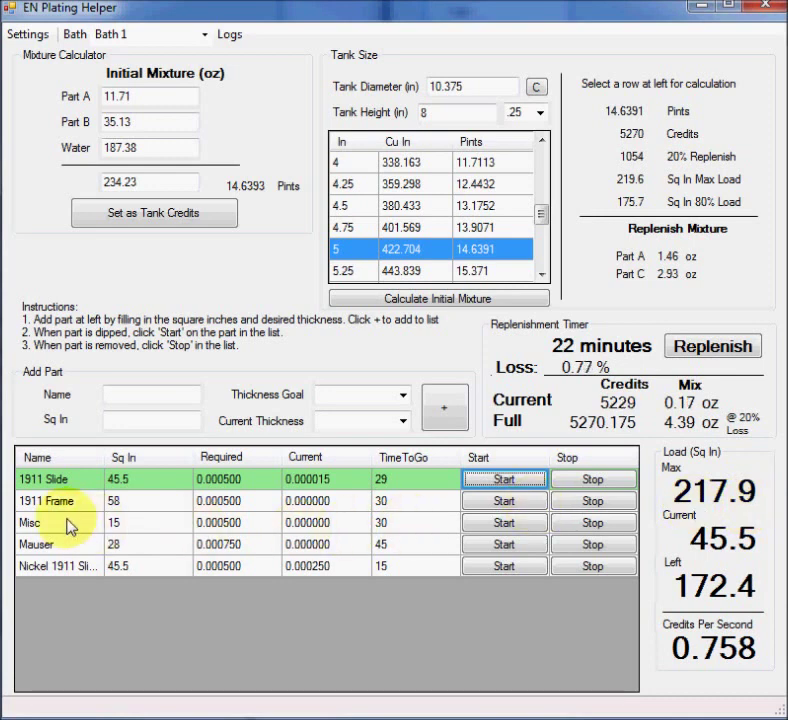
left_click(500, 502)
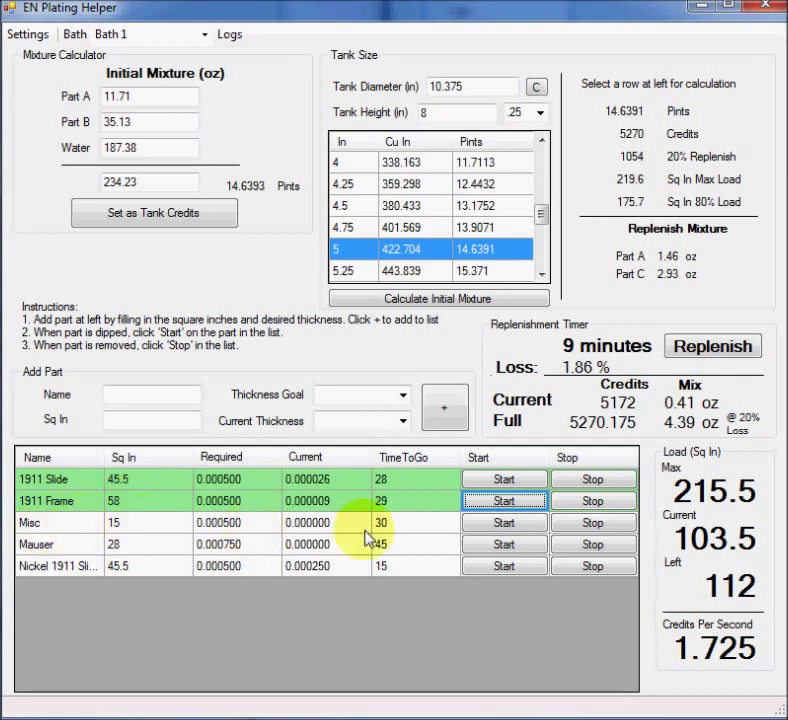
left_click(501, 524)
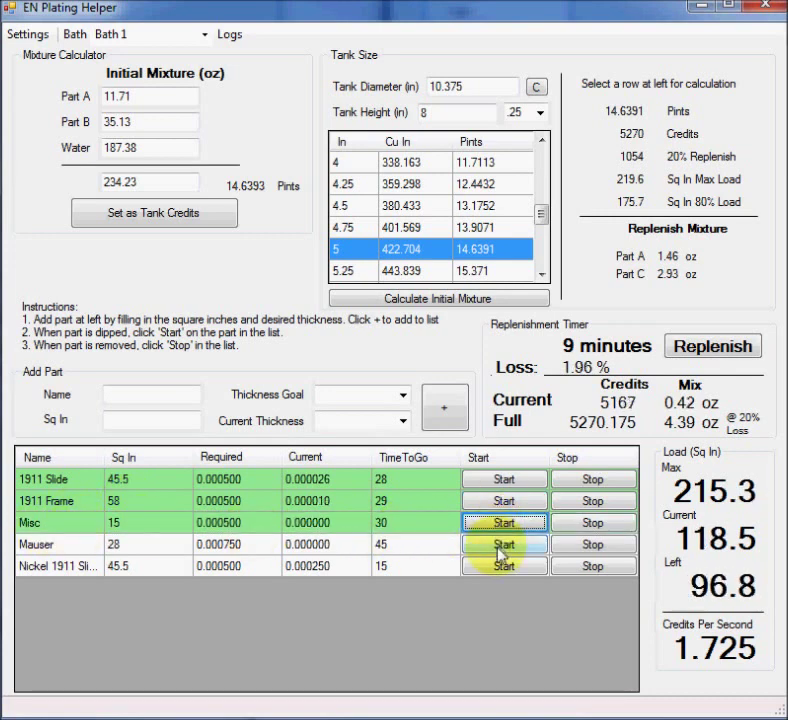
left_click(501, 545)
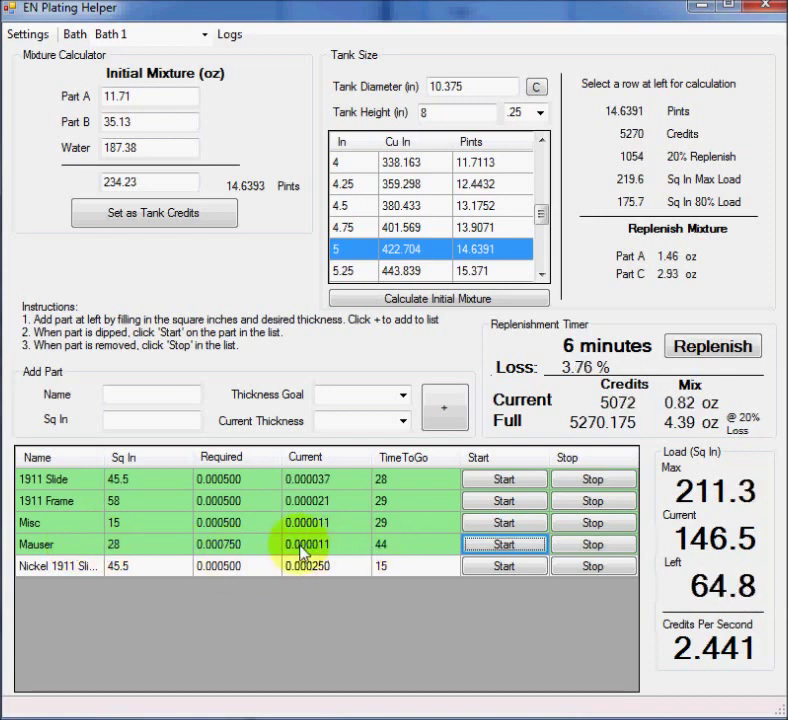
Stop the Mauser's plating timer and start the one for Nickel 1911 Slide
left_click(591, 548)
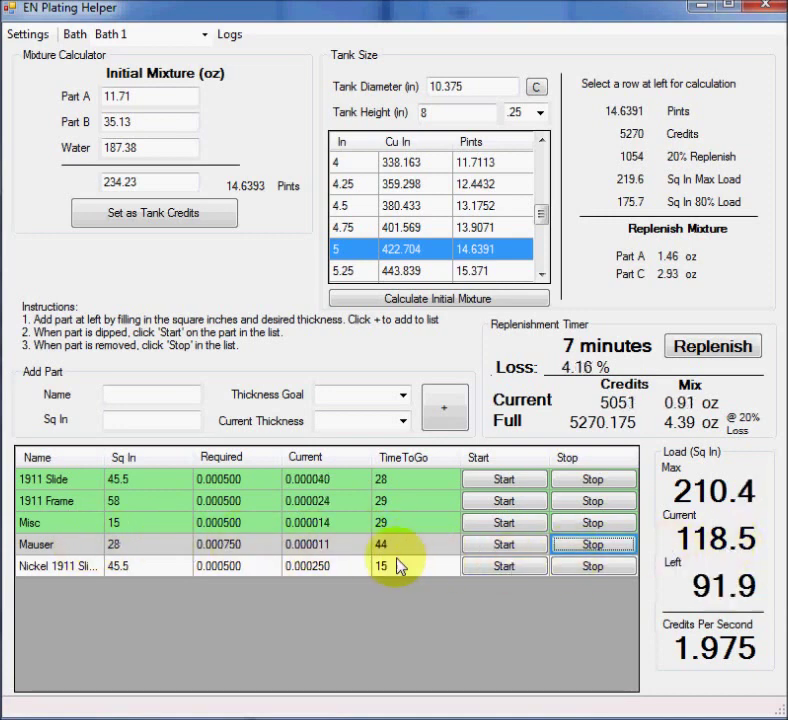
left_click(322, 548)
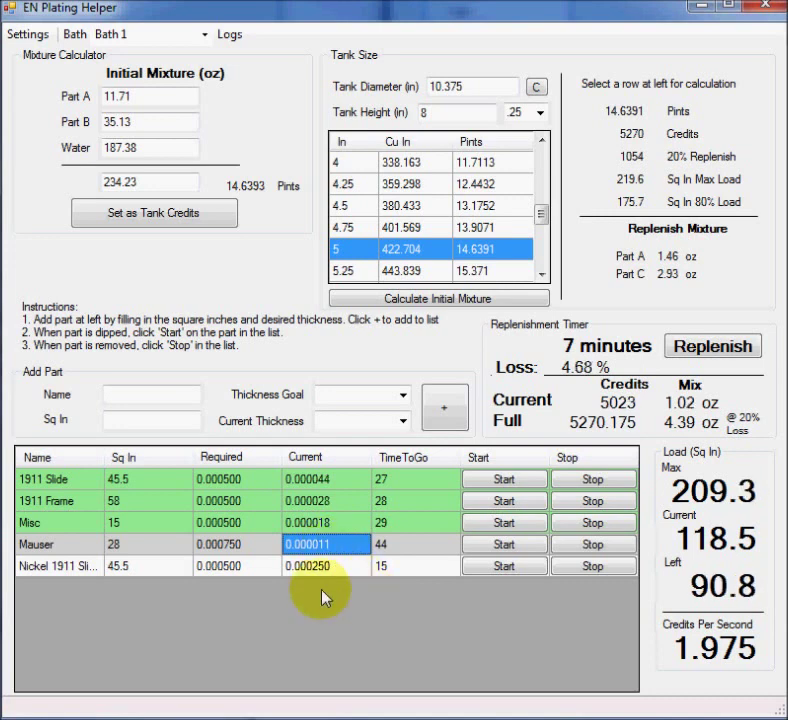
left_click(502, 568)
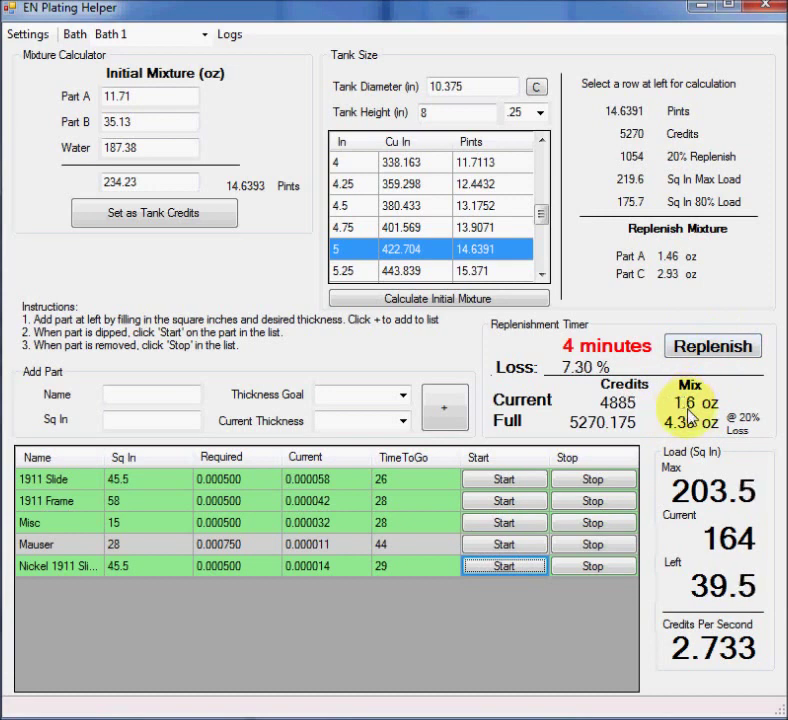
Replenish the bath with a custom amount of 1.75 oz and accept adding its credits to the tank
left_click(662, 350)
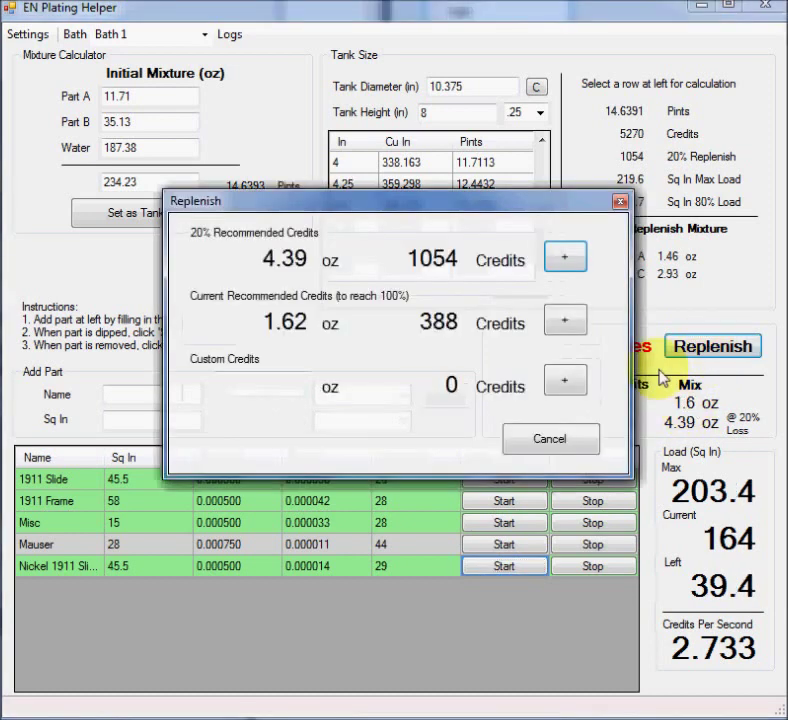
left_click(276, 390)
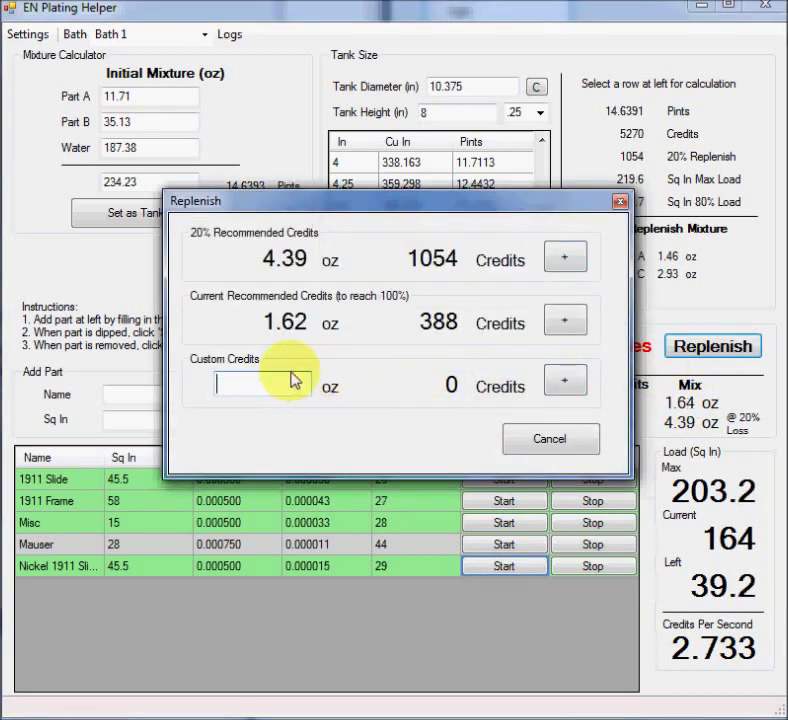
type("1.75")
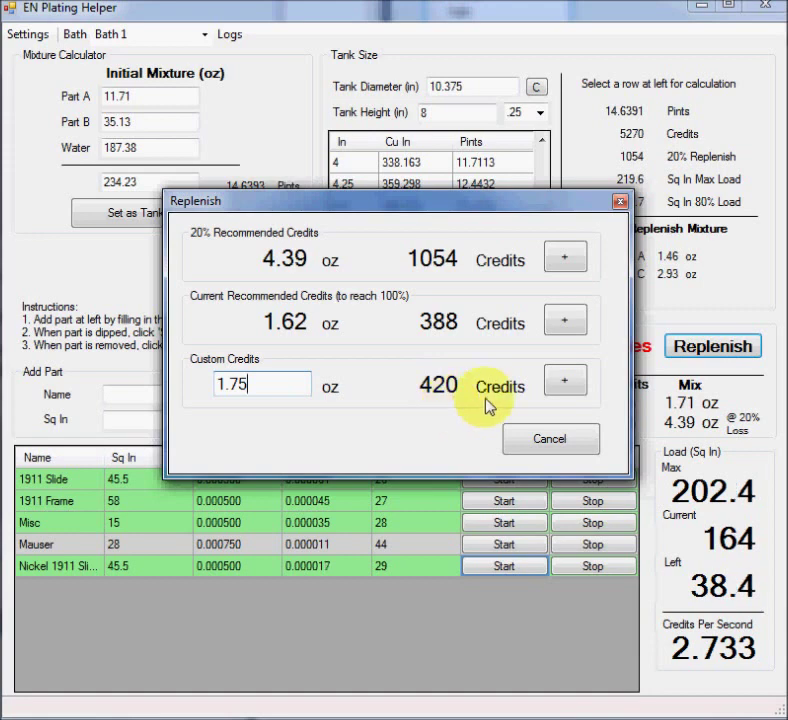
left_click(565, 380)
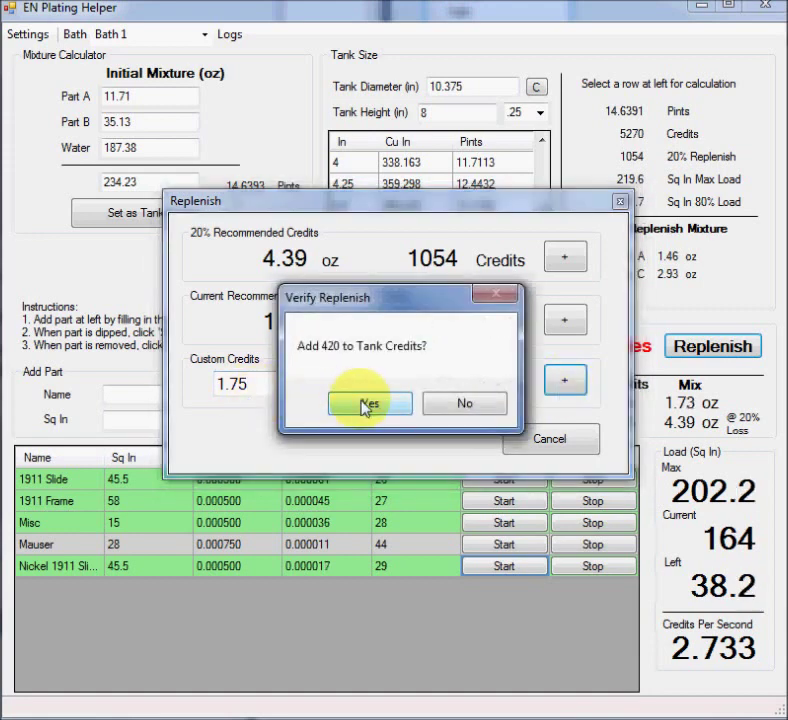
left_click(366, 405)
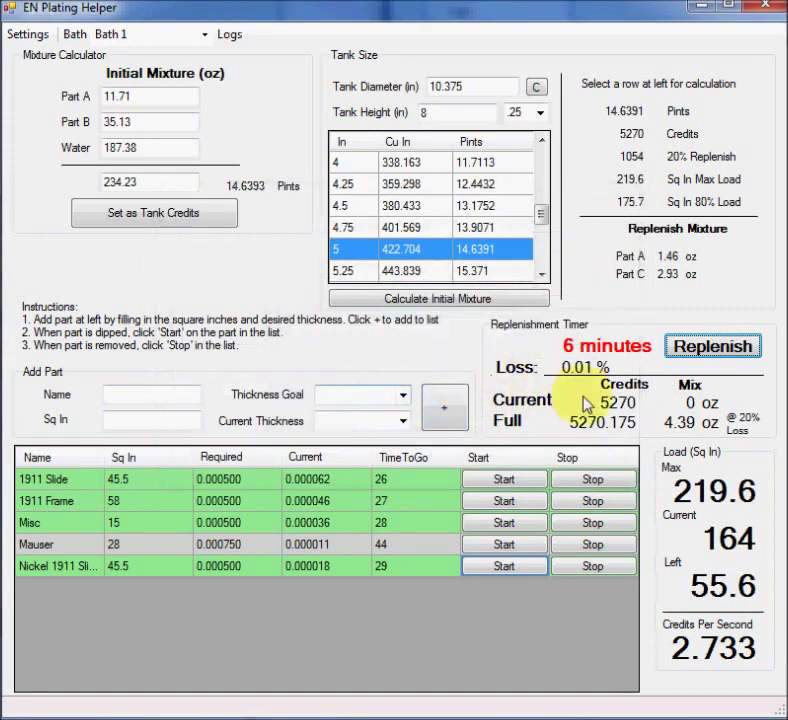